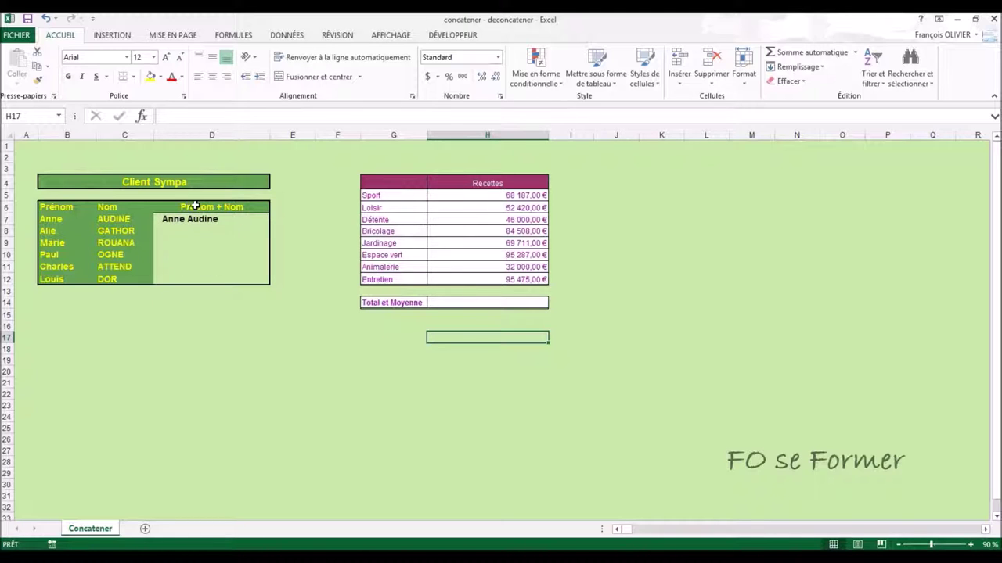
# - Check the full name in D7, then start a CONCATENER formula in D8 with its argument helper
pyautogui.click(234, 220)
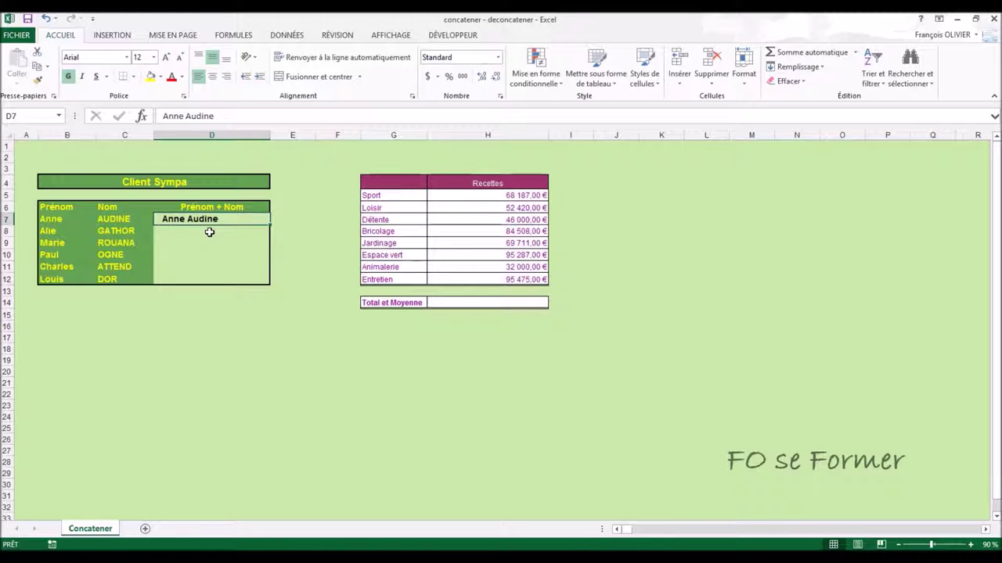
pyautogui.click(209, 231)
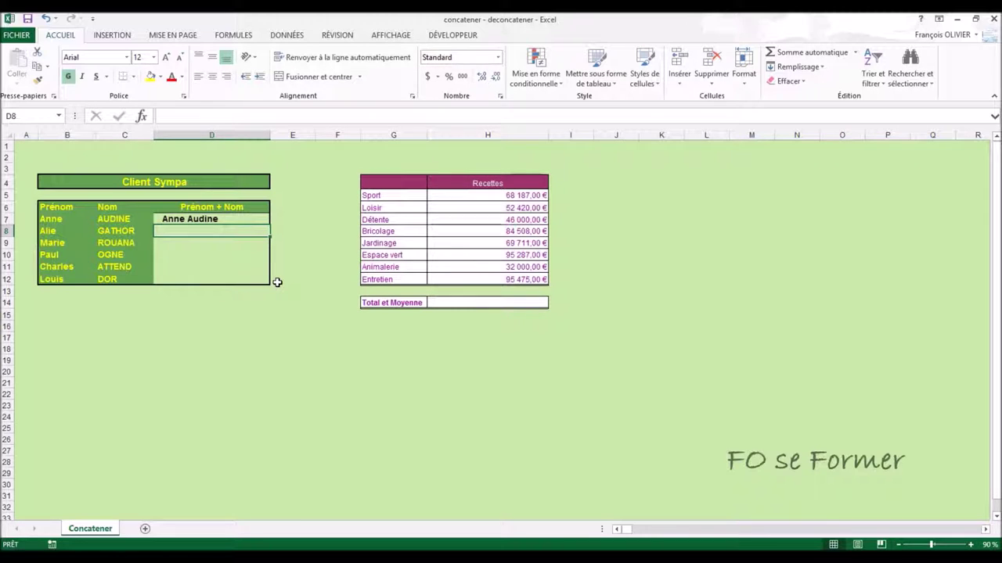
pyautogui.write('=')
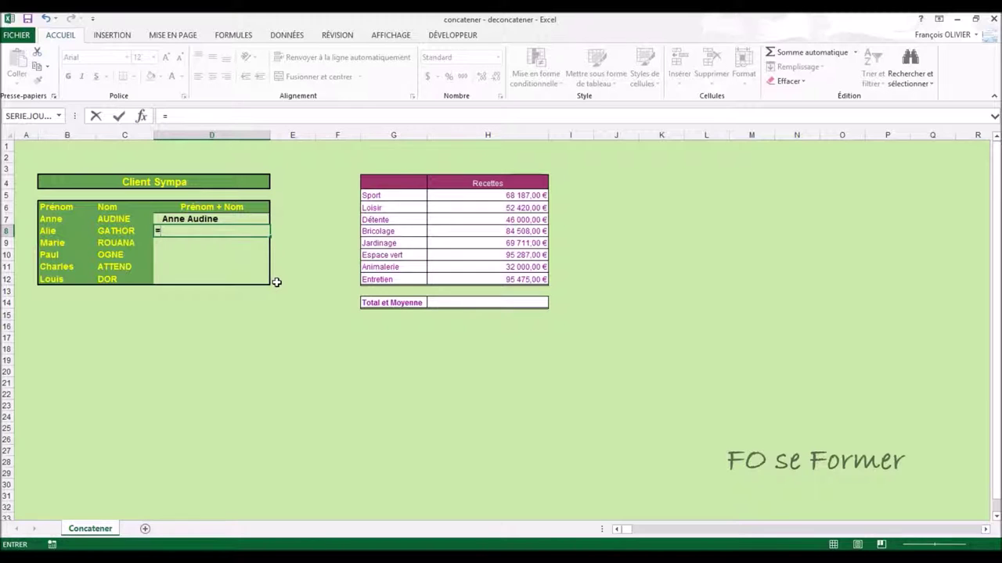
pyautogui.write('con')
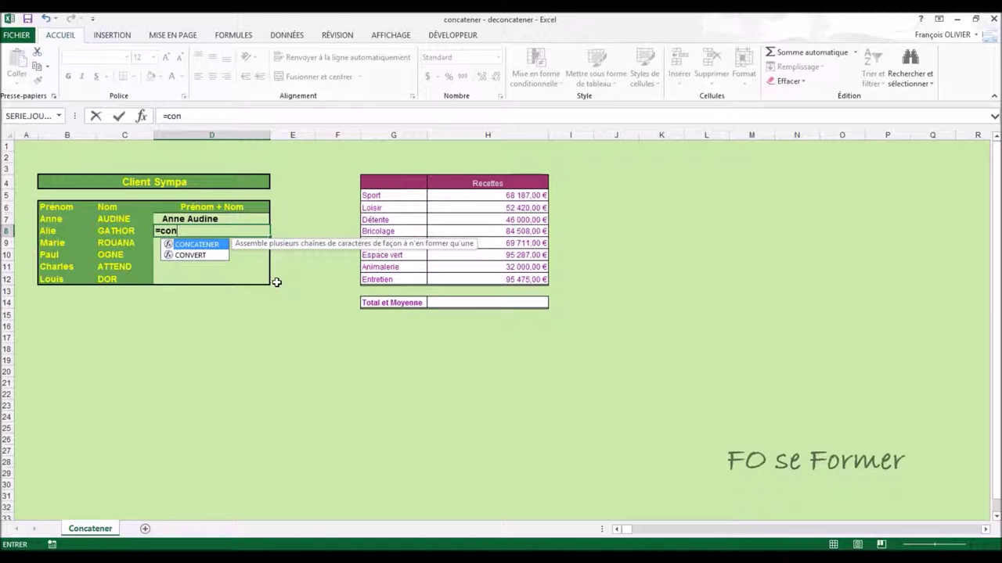
pyautogui.write('c')
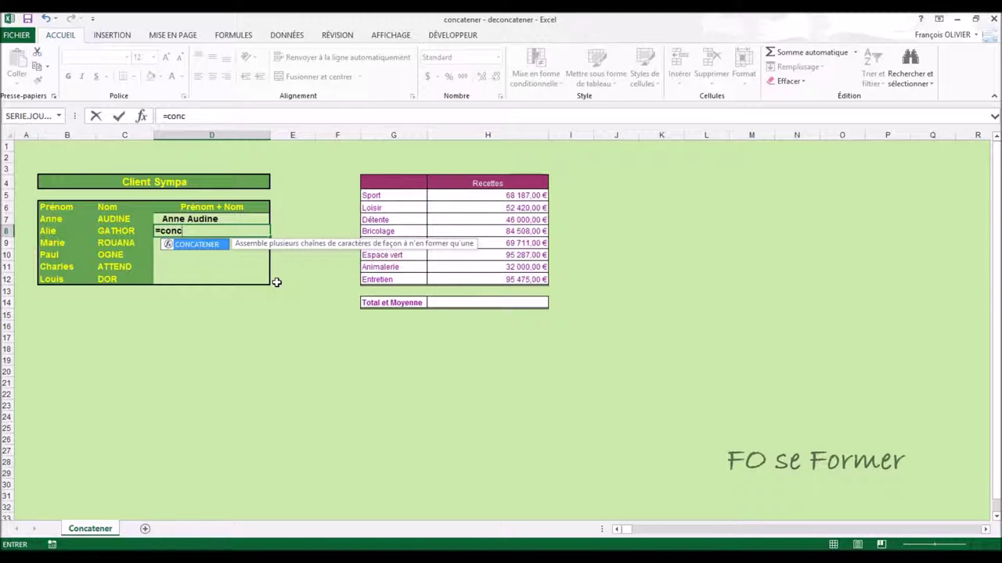
pyautogui.doubleClick(217, 248)
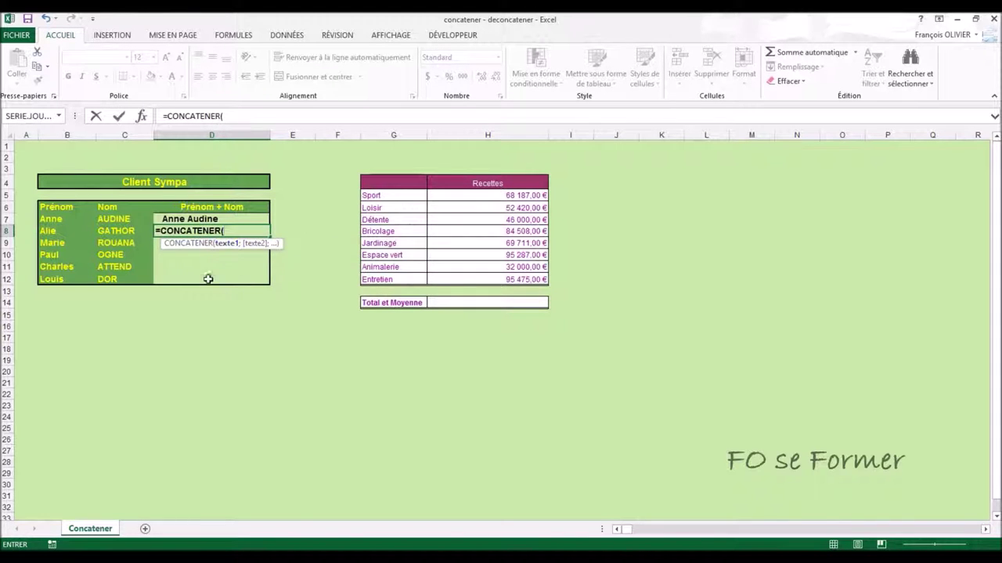
pyautogui.click(142, 116)
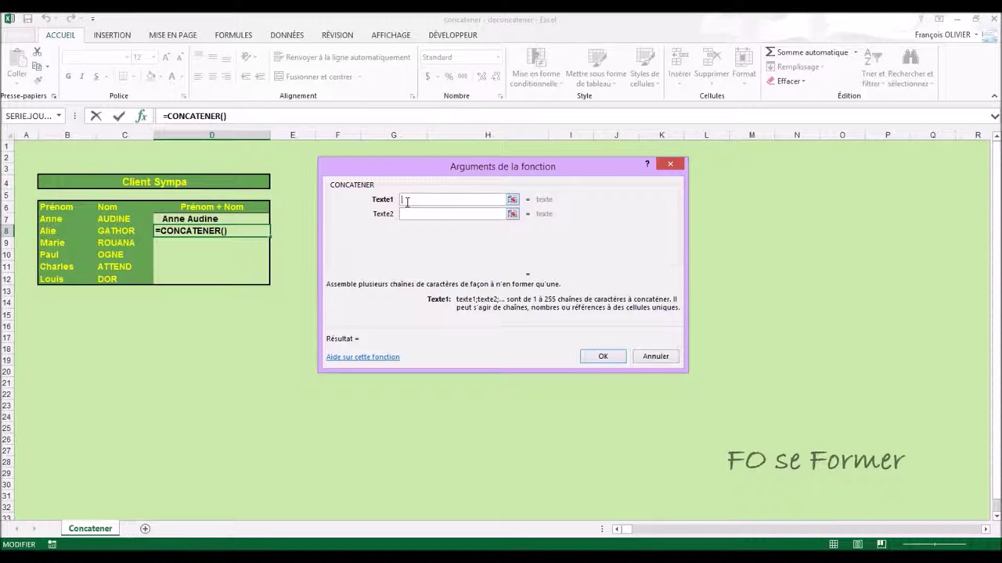
pyautogui.click(55, 234)
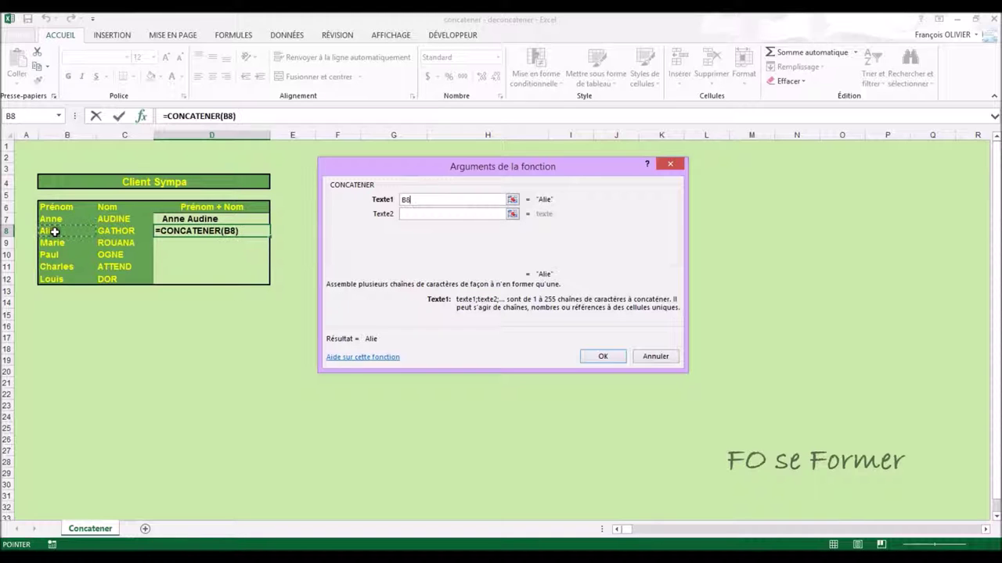
pyautogui.click(410, 215)
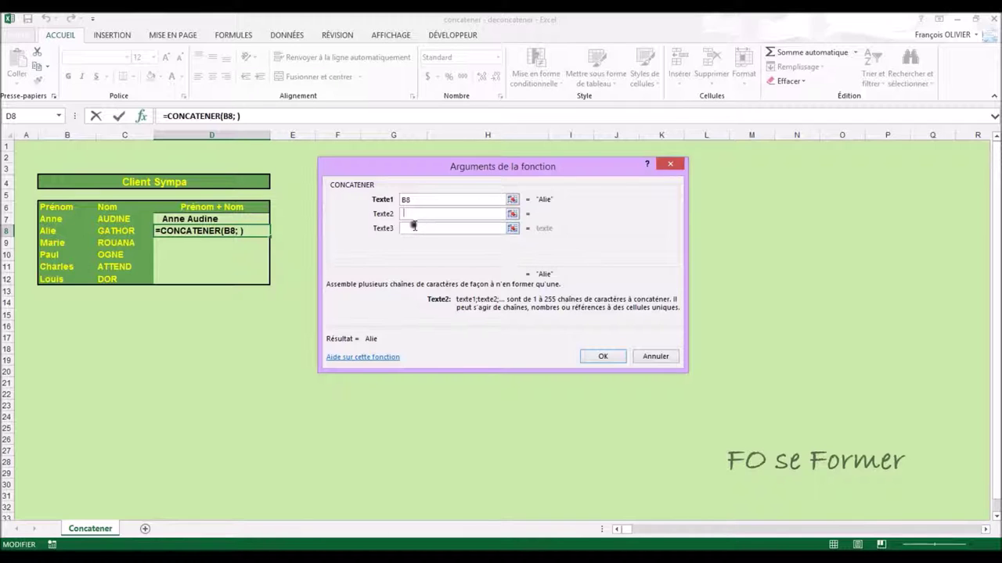
pyautogui.click(415, 228)
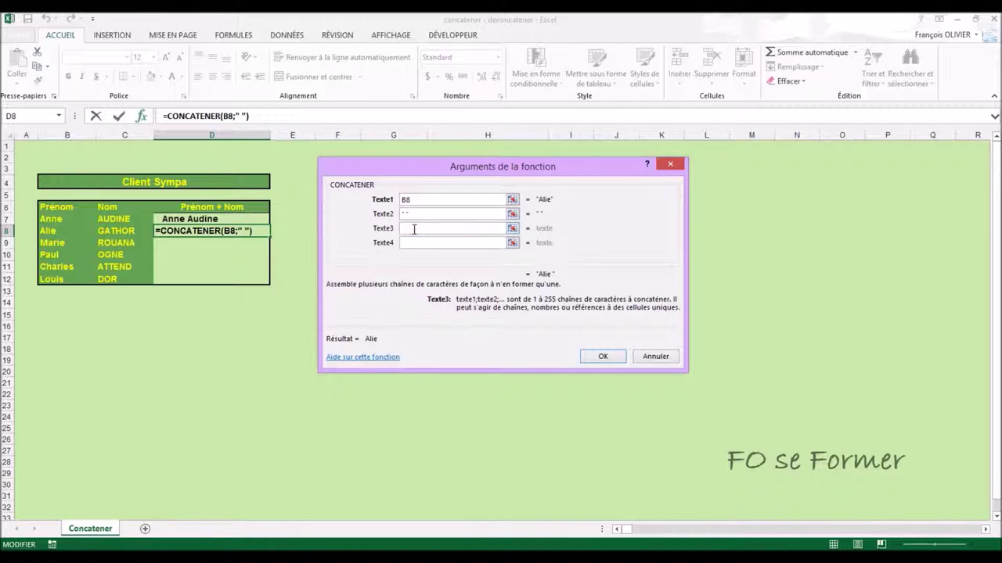
pyautogui.click(121, 233)
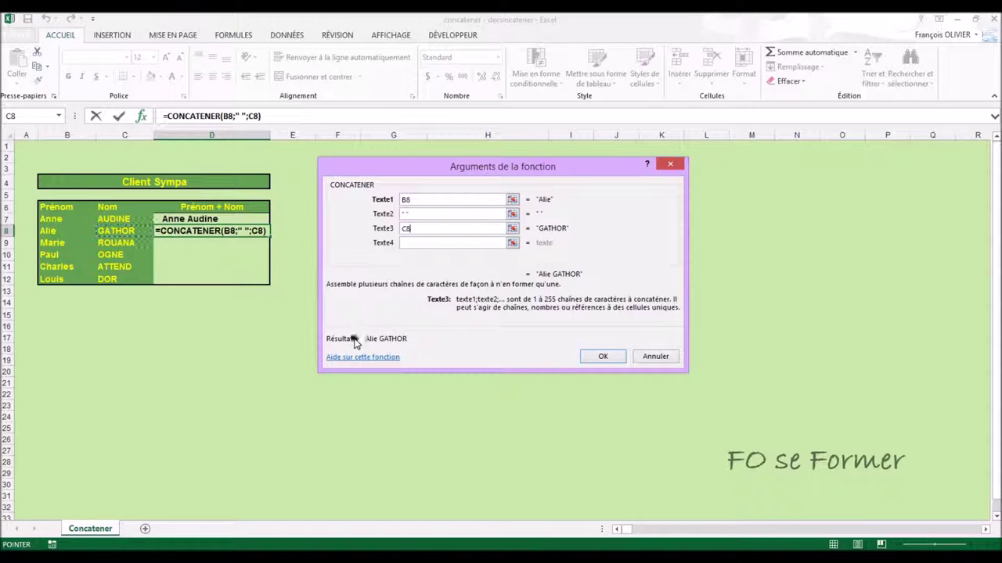
pyautogui.click(603, 358)
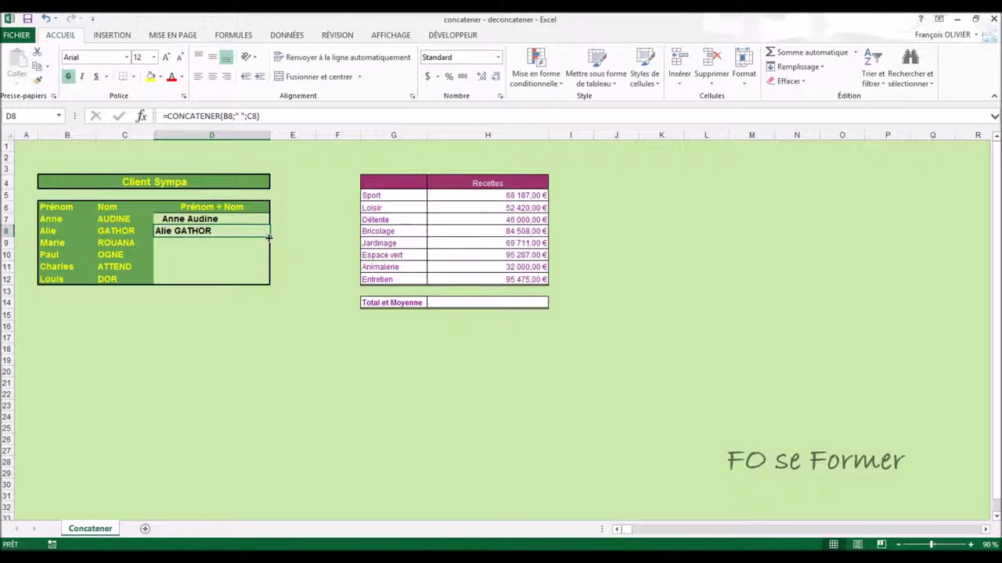
# - Fill the D8 formula down to D12, undo the fill, and delete D8's formula
pyautogui.moveTo(268, 237); pyautogui.dragTo(266, 283)
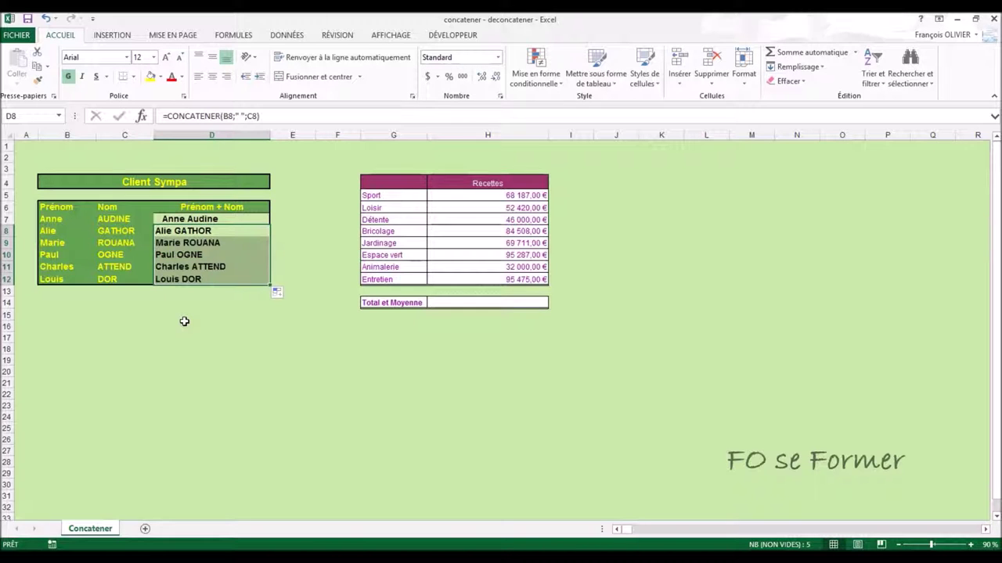
pyautogui.hotkey('ctrl', 'z')
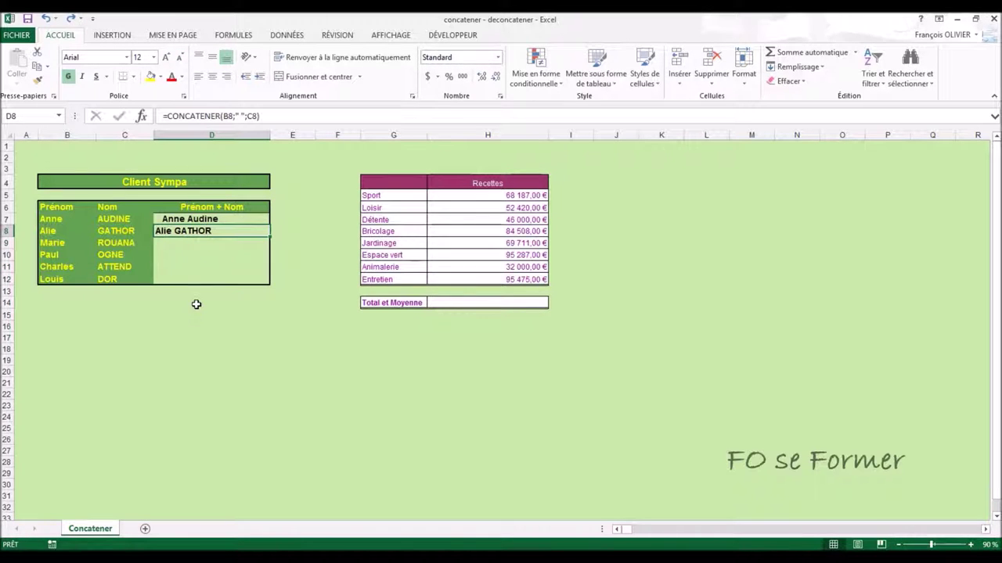
pyautogui.press('Delete')
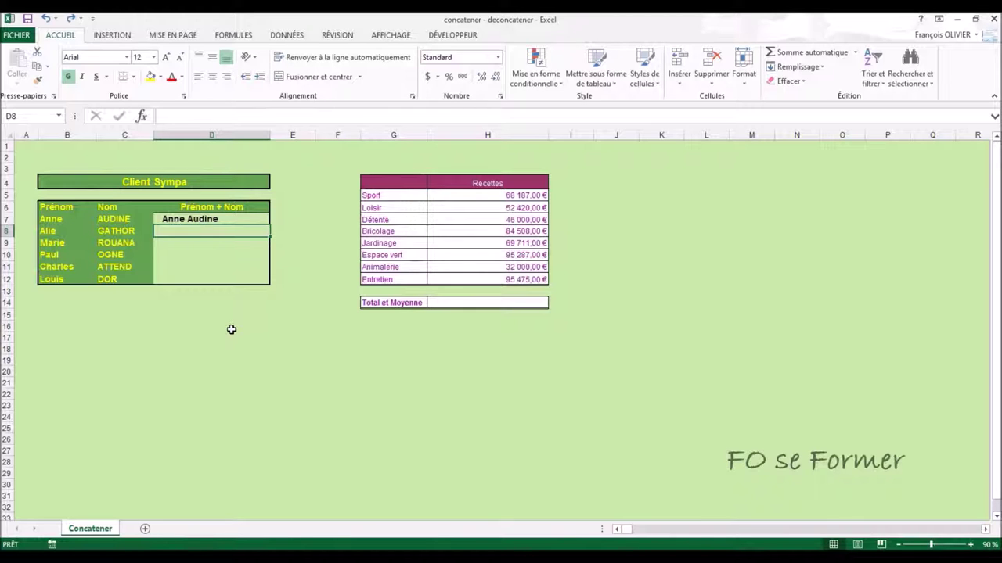
# - Enter =B8&" "&C8 in D8 and copy it down through D12
pyautogui.write('=')
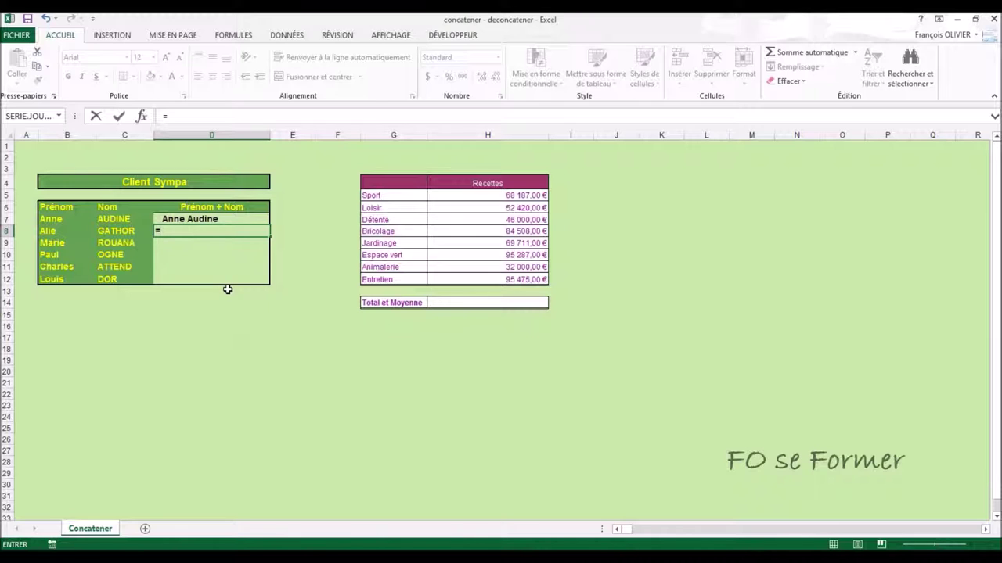
pyautogui.click(55, 232)
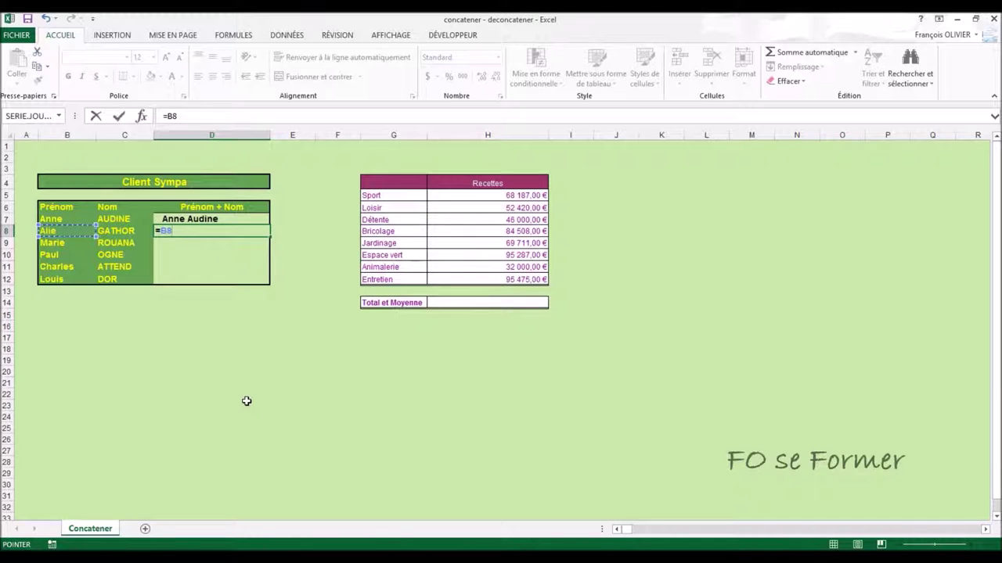
pyautogui.write('&" "&')
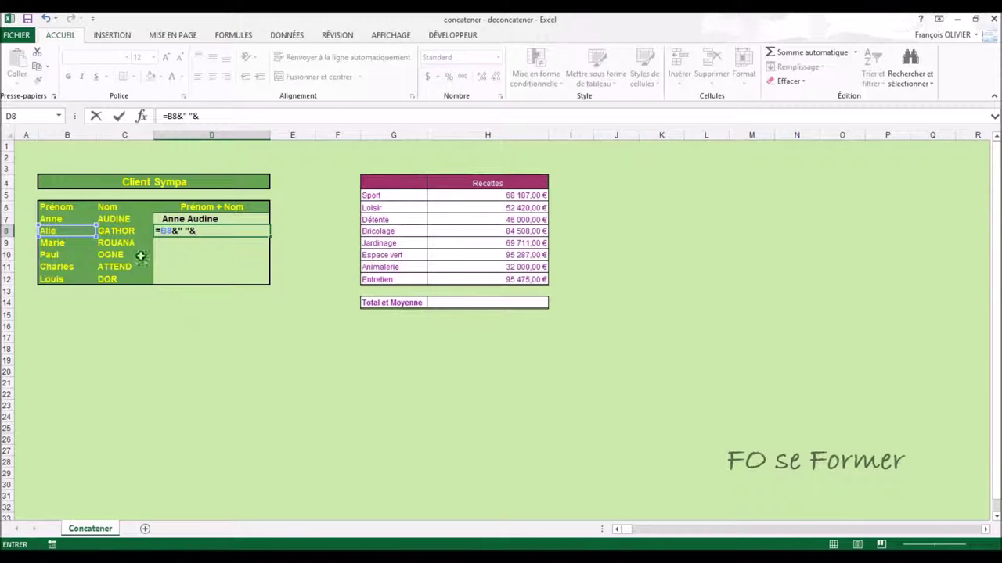
pyautogui.click(125, 231)
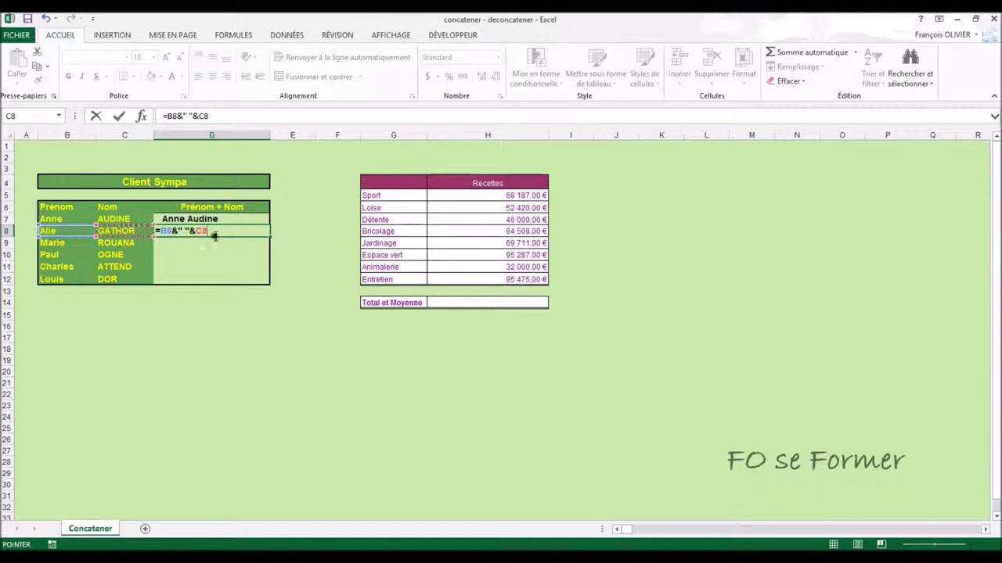
pyautogui.press('Return')
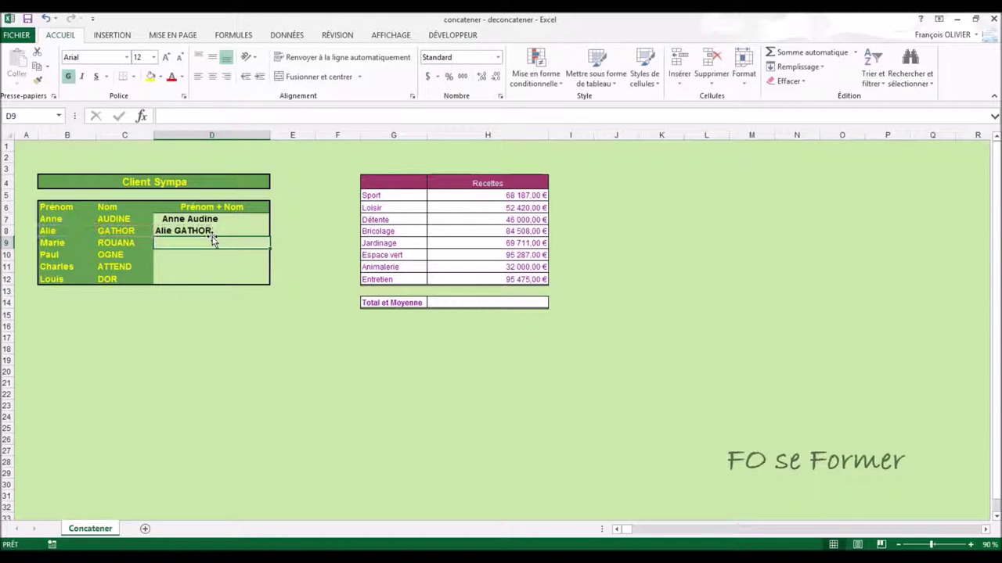
pyautogui.click(233, 229)
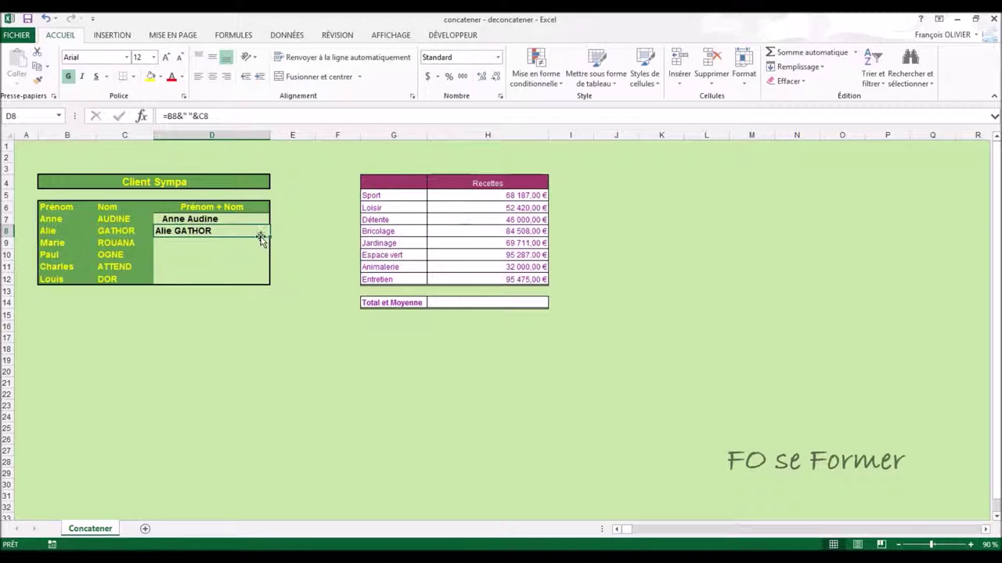
pyautogui.moveTo(269, 236); pyautogui.dragTo(263, 282)
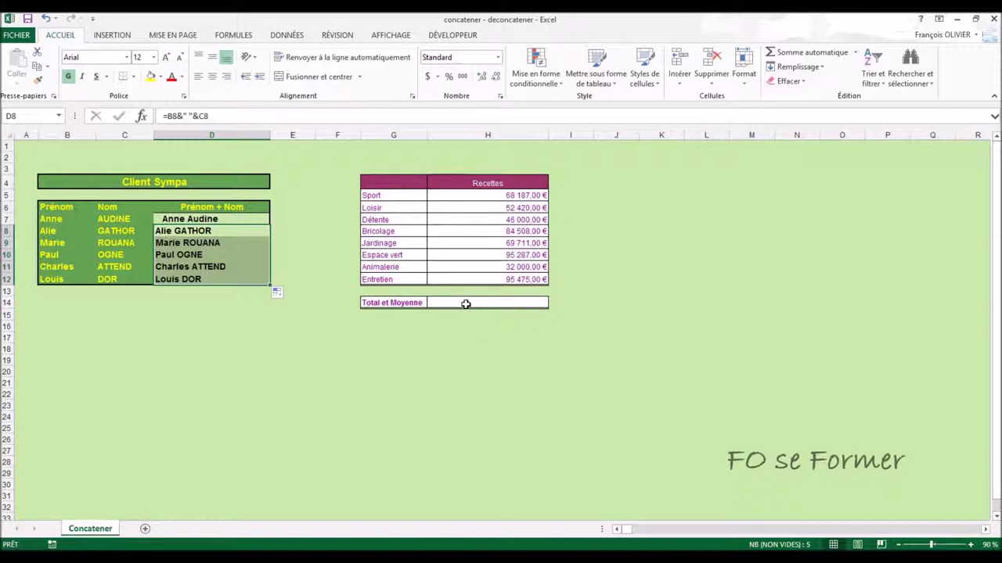
# - Select H14 and begin a formula with =conca
pyautogui.click(466, 304)
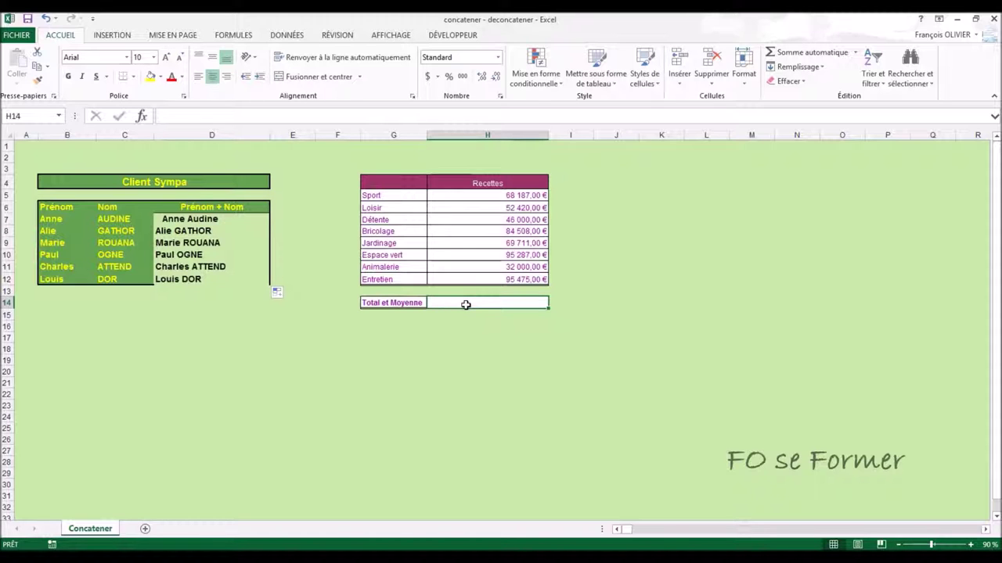
pyautogui.write('=')
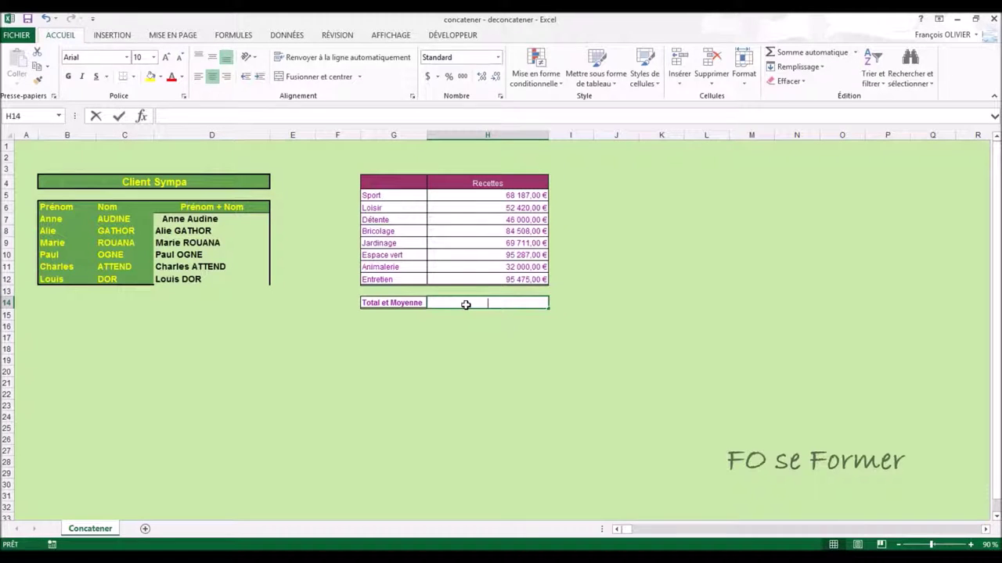
pyautogui.write('conca')
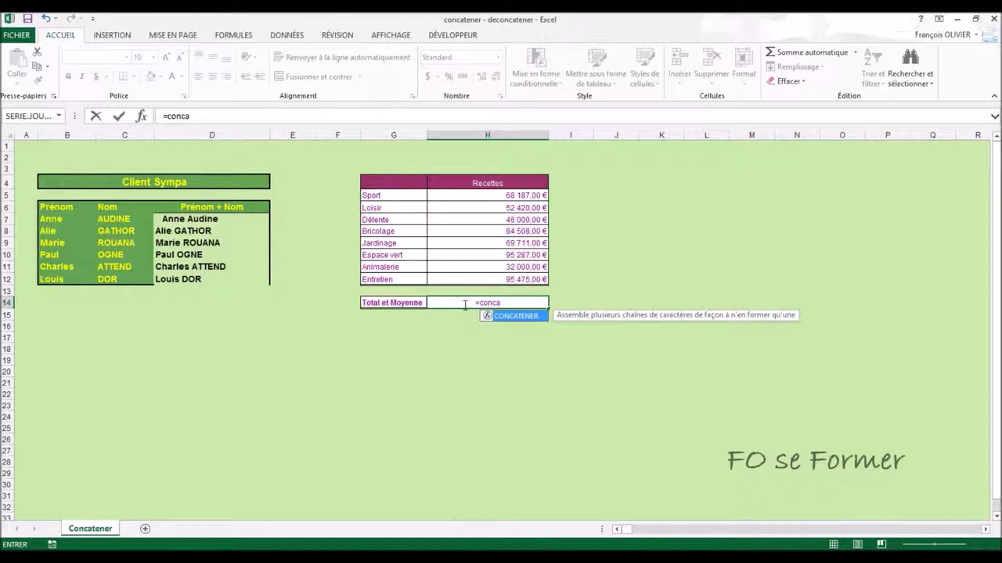
# - Insert CONCATENER in H14 with somme(H5:H12) as Texte1 and € as Texte2, previewing 543588 €
pyautogui.doubleClick(514, 316)
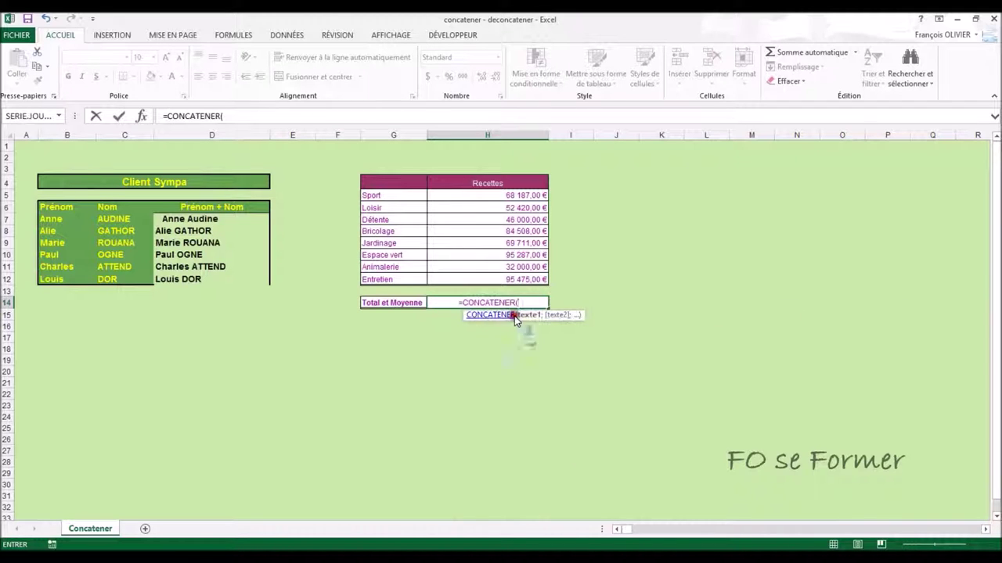
pyautogui.click(141, 118)
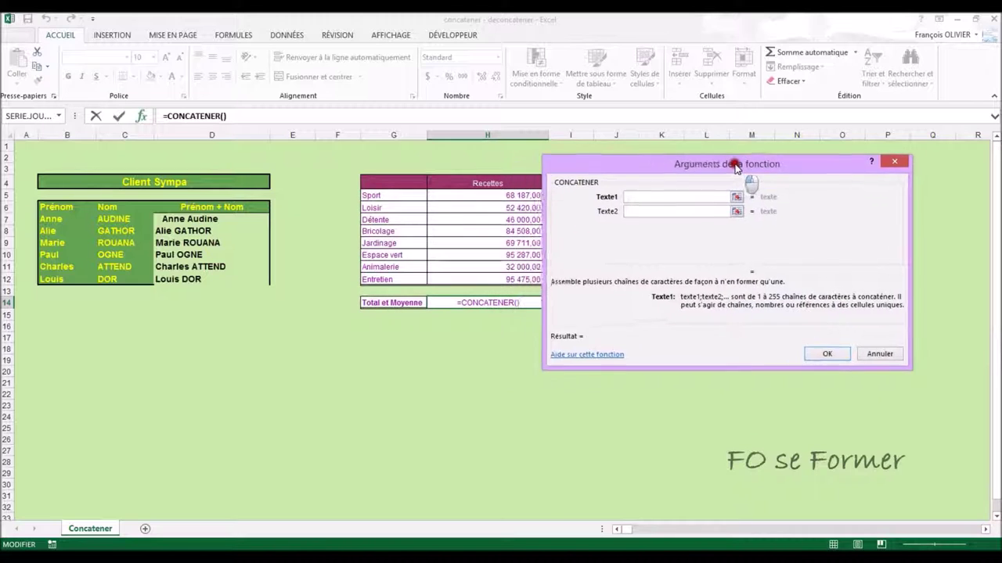
pyautogui.moveTo(509, 171); pyautogui.dragTo(749, 164)
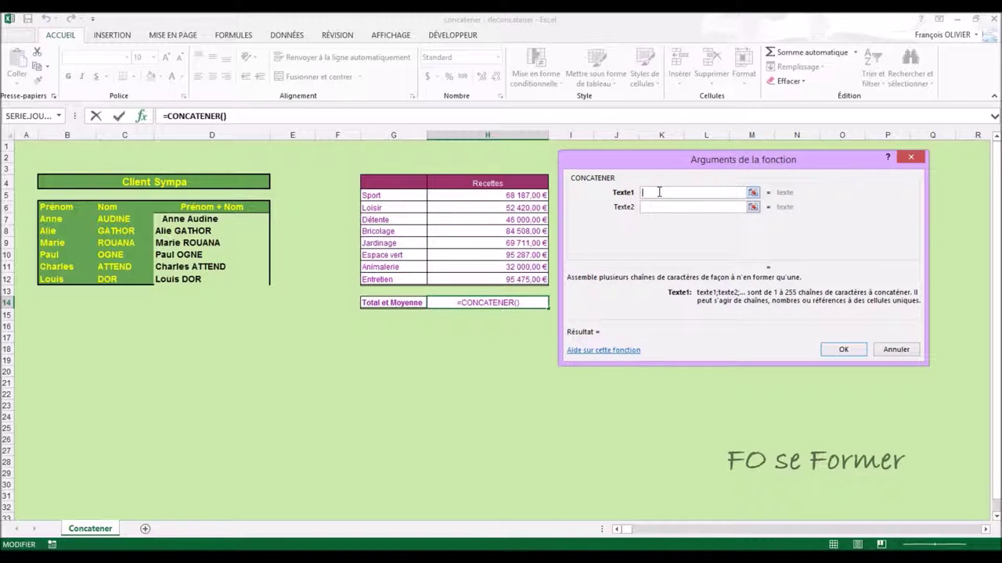
pyautogui.write('somme')
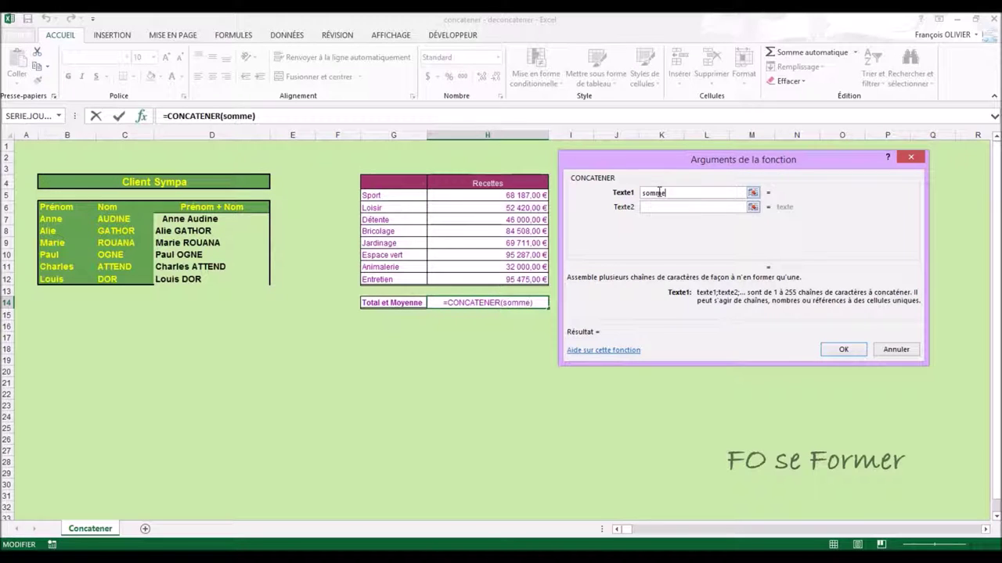
pyautogui.write('(')
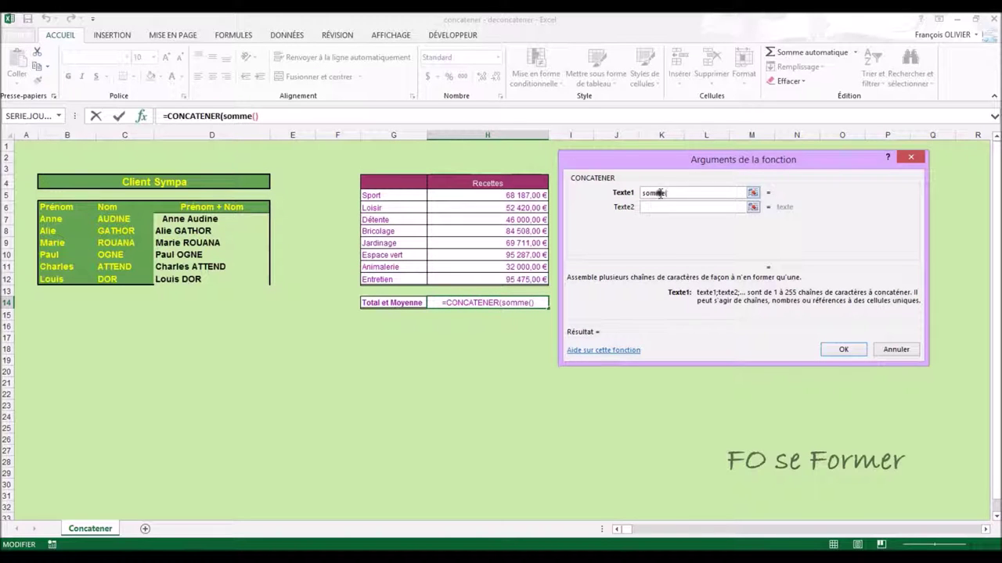
pyautogui.moveTo(519, 196); pyautogui.dragTo(522, 278)
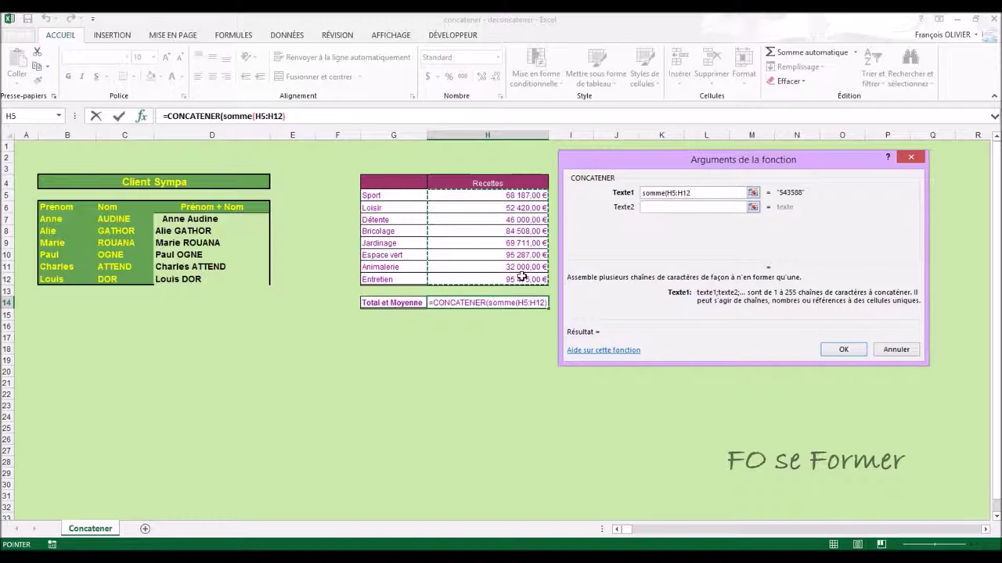
pyautogui.write(')')
pyautogui.click(666, 208)
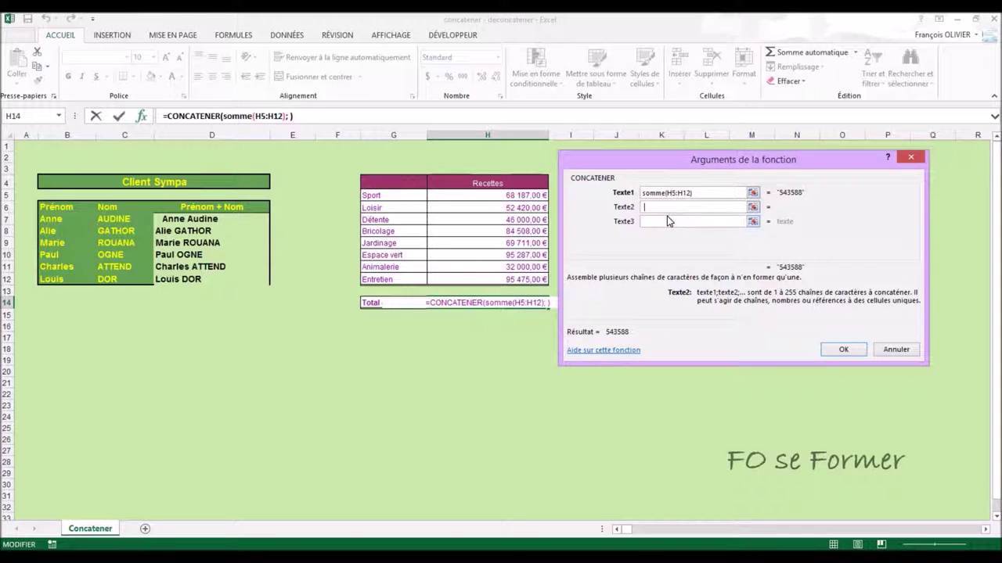
pyautogui.write('€')
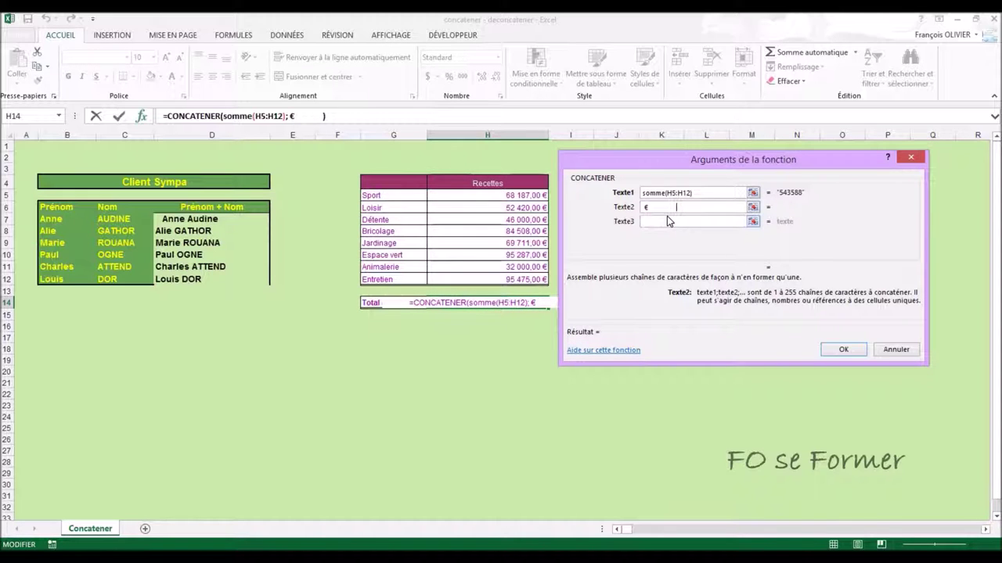
pyautogui.click(667, 221)
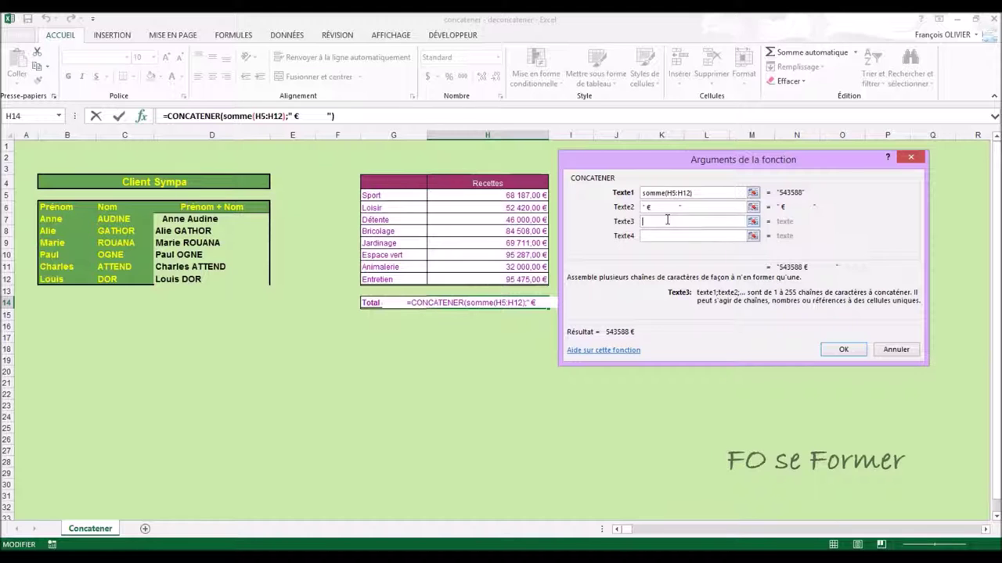
# - Add moyenne(H5:H12) and a second € to CONCATENER, confirm showing 543588 € 67948,5 €, then clear H14
pyautogui.write('moyenne')
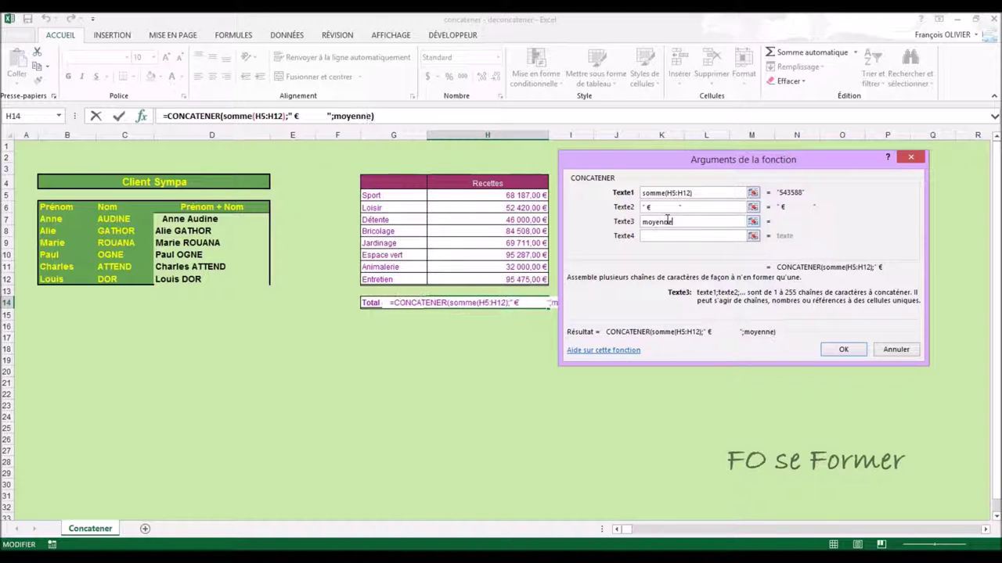
pyautogui.write('(')
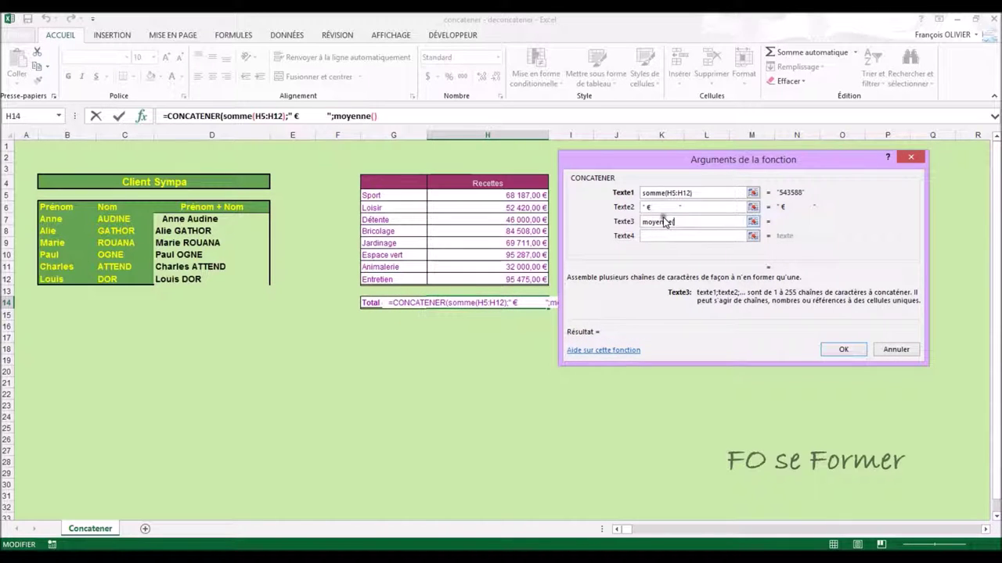
pyautogui.moveTo(529, 195); pyautogui.dragTo(529, 279)
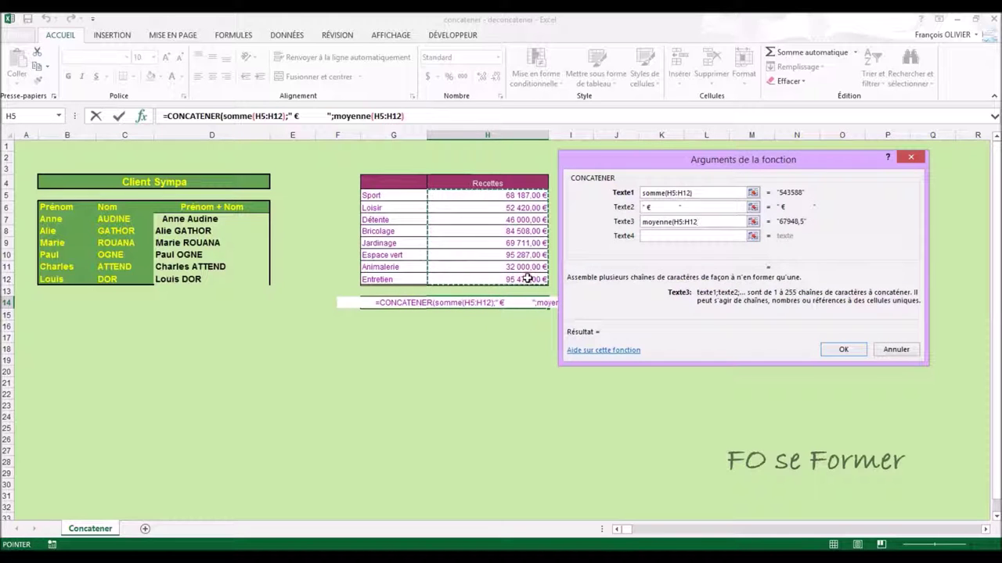
pyautogui.click(656, 236)
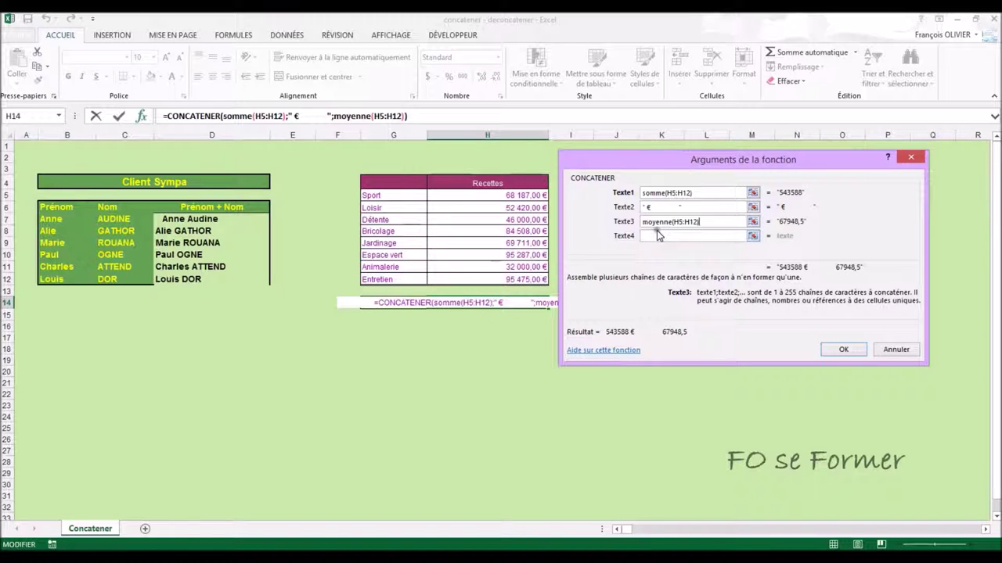
pyautogui.click(658, 237)
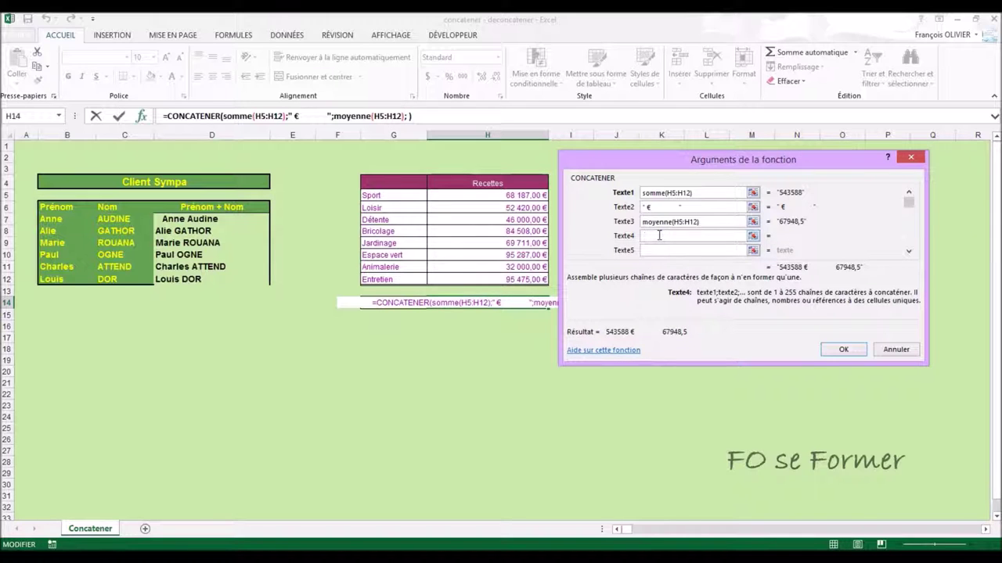
pyautogui.write('€')
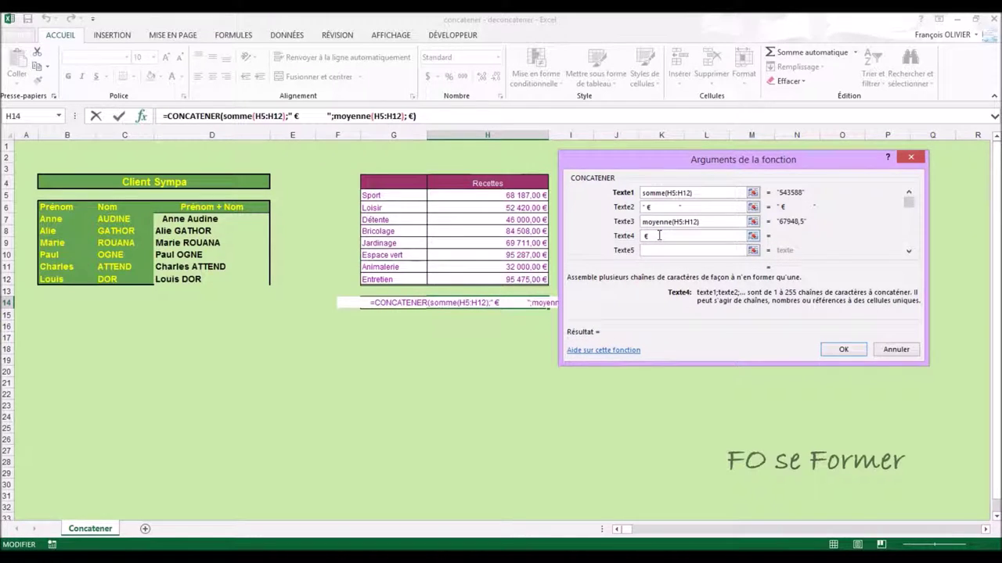
pyautogui.click(839, 350)
pyautogui.click(841, 350)
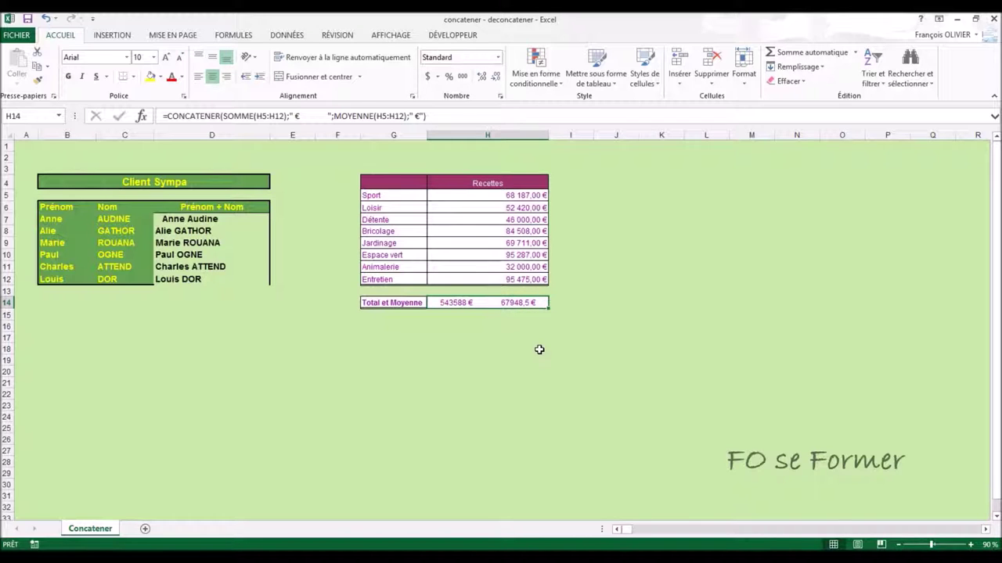
pyautogui.press('Delete')
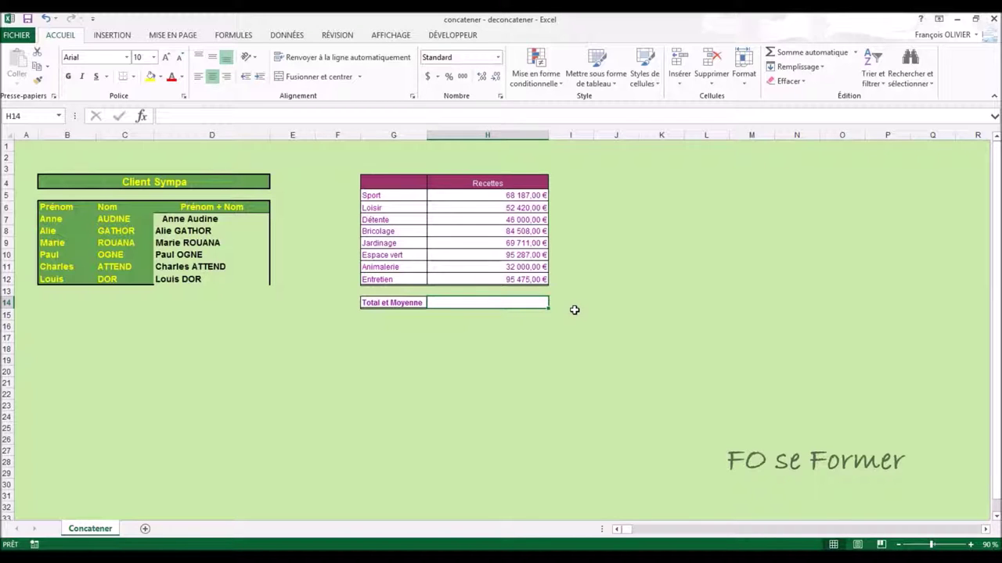
# - Start H14's ampersand formula as =SOMME(H5:H12)&" €" followed by &moy
pyautogui.write('=')
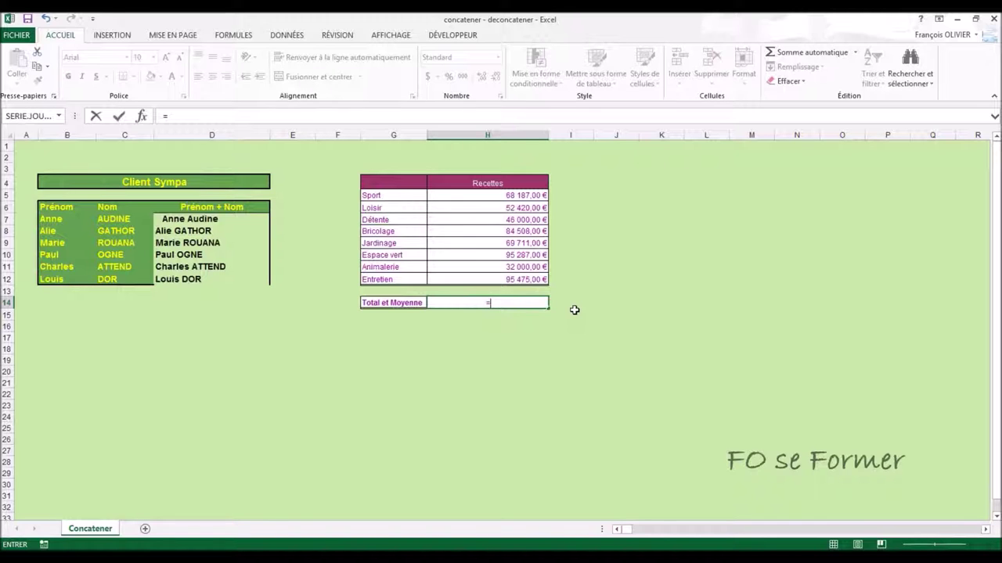
pyautogui.write('som')
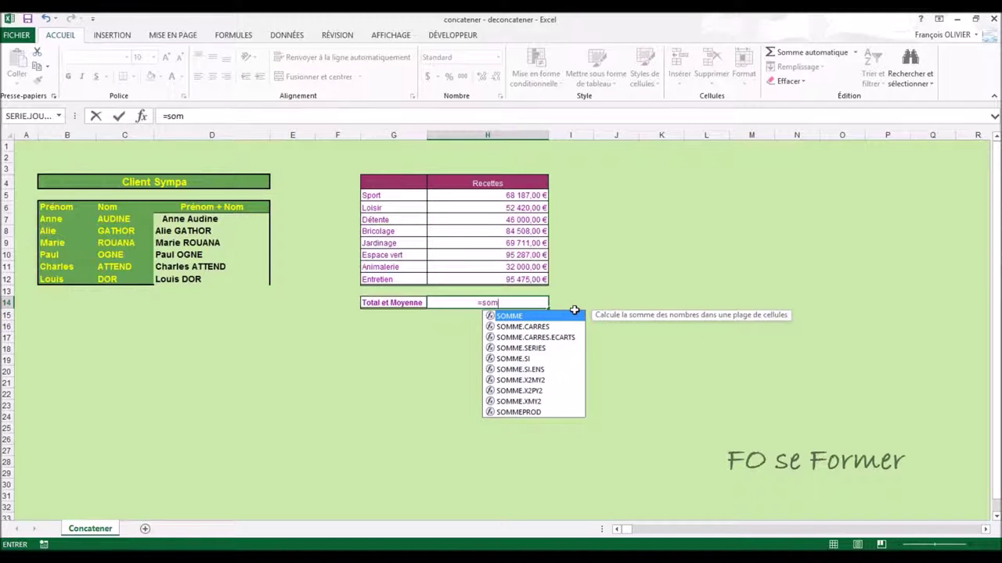
pyautogui.doubleClick(507, 316)
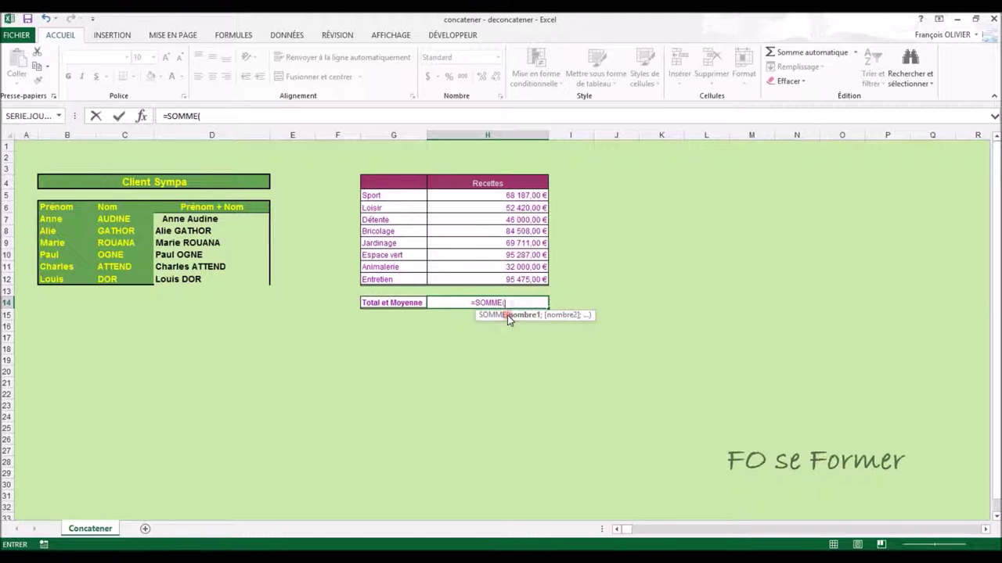
pyautogui.moveTo(529, 195); pyautogui.dragTo(516, 273)
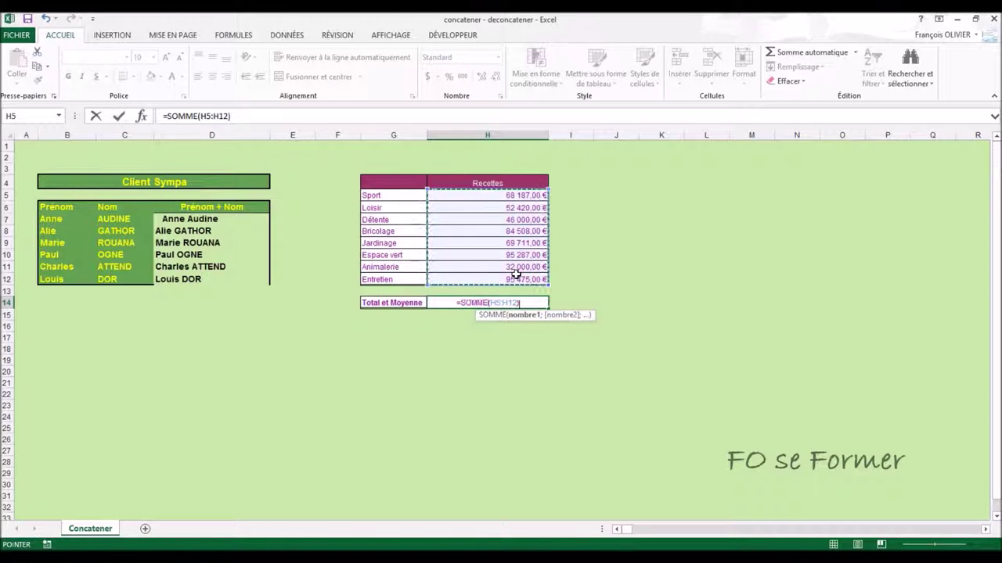
pyautogui.write(')')
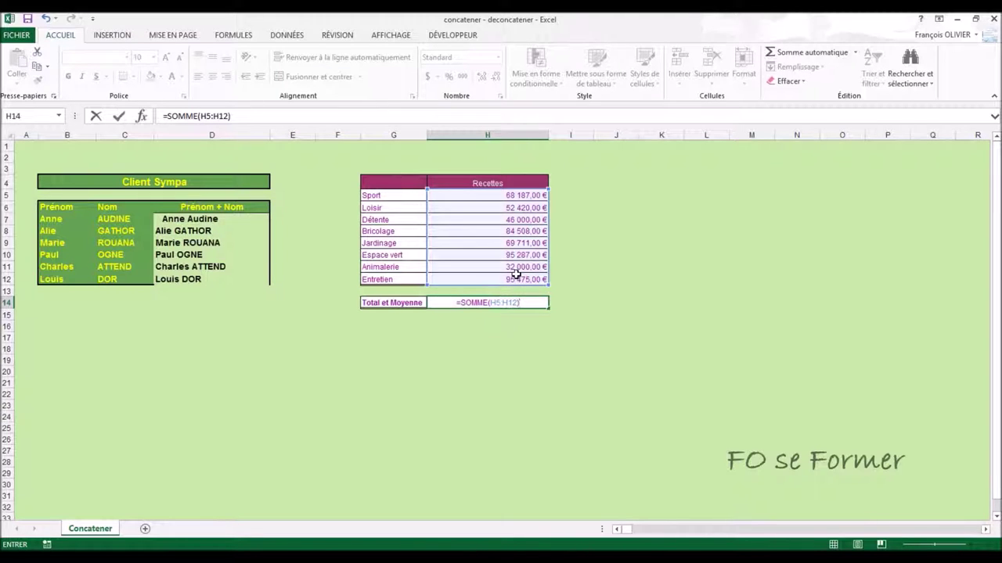
pyautogui.write('&"')
pyautogui.write(' €')
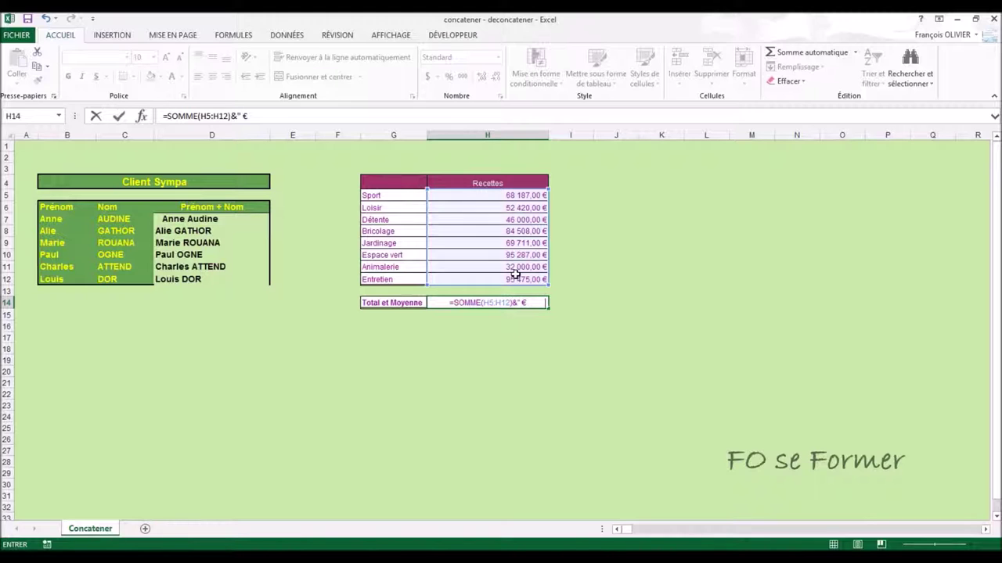
pyautogui.write('      "')
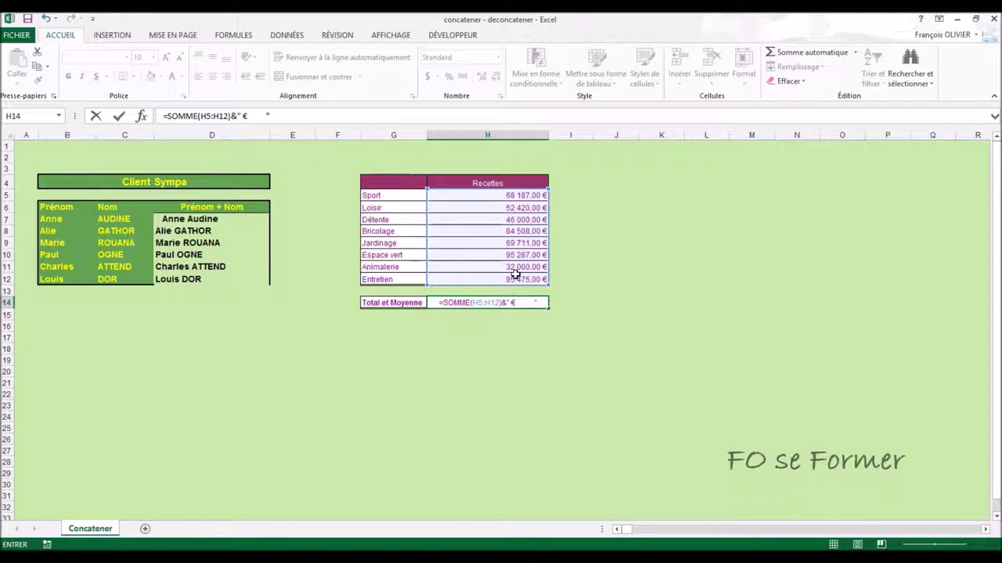
pyautogui.write('&')
pyautogui.write('moy')
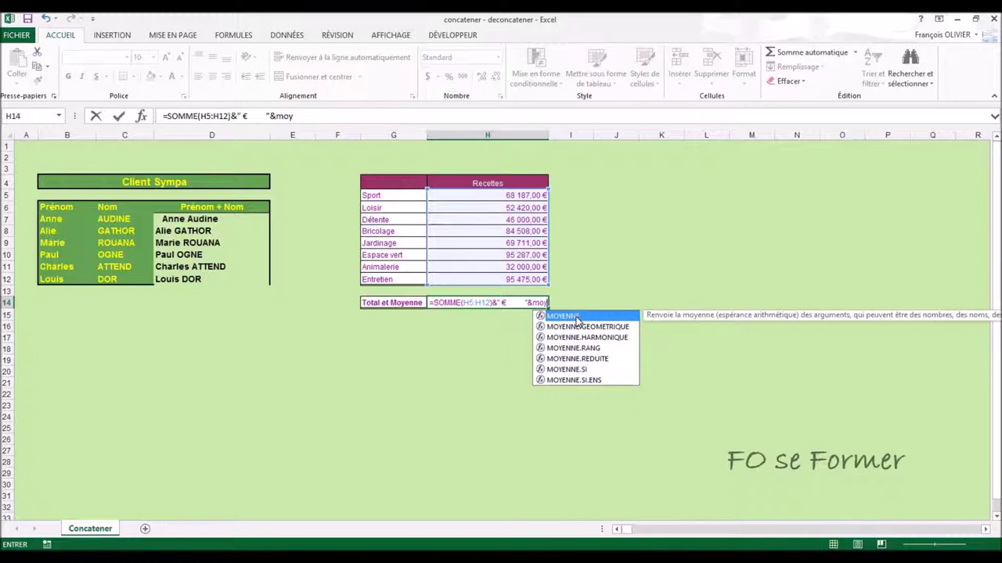
# - Finish H14 with MOYENNE(H5:H12)&" €" and commit the formula
pyautogui.doubleClick(576, 316)
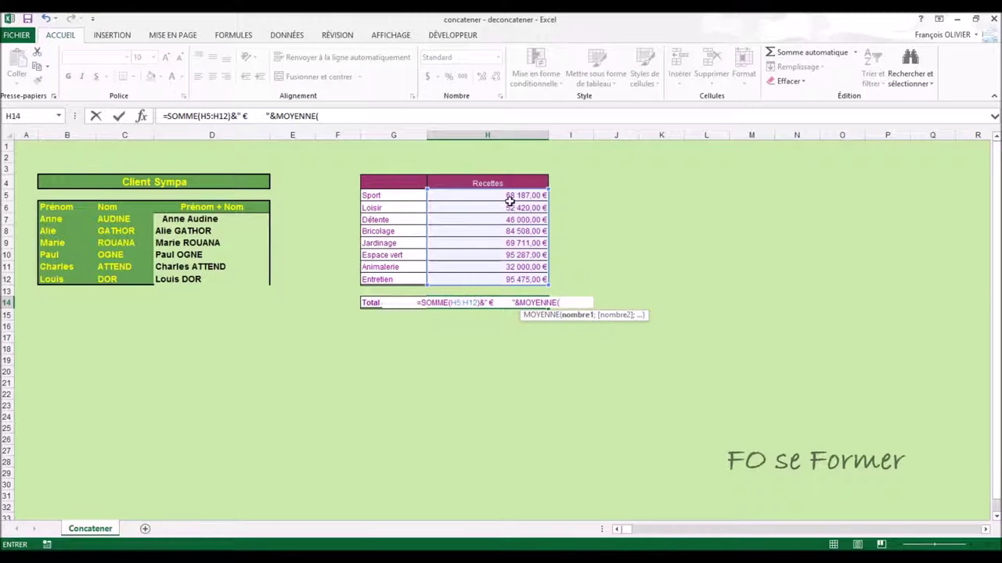
pyautogui.moveTo(509, 198); pyautogui.dragTo(509, 279)
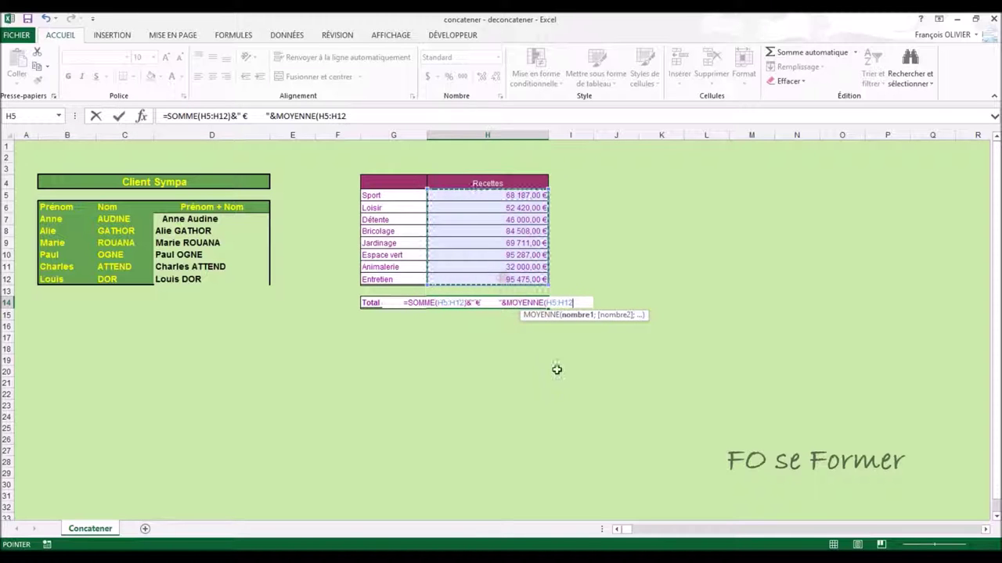
pyautogui.write(')')
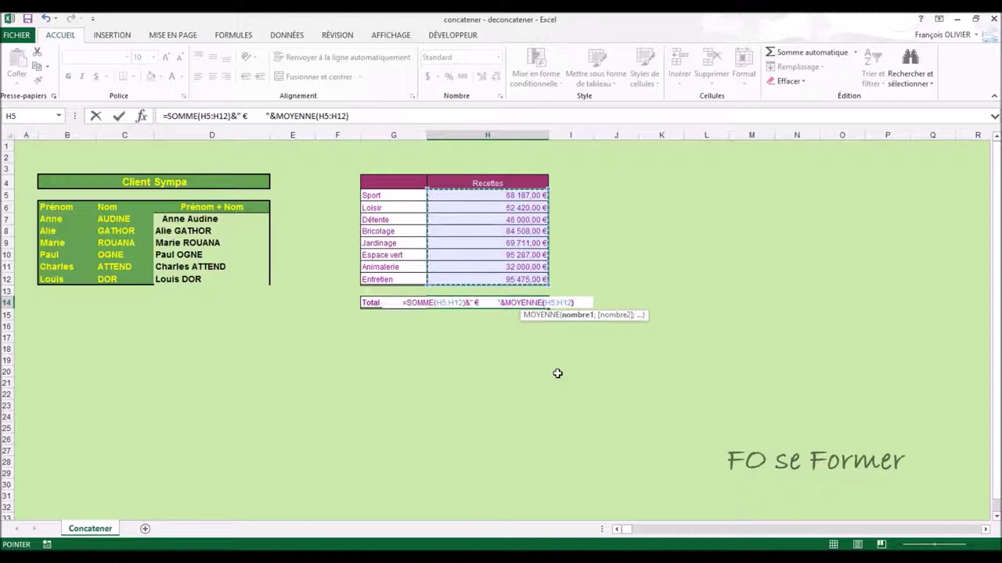
pyautogui.write('&')
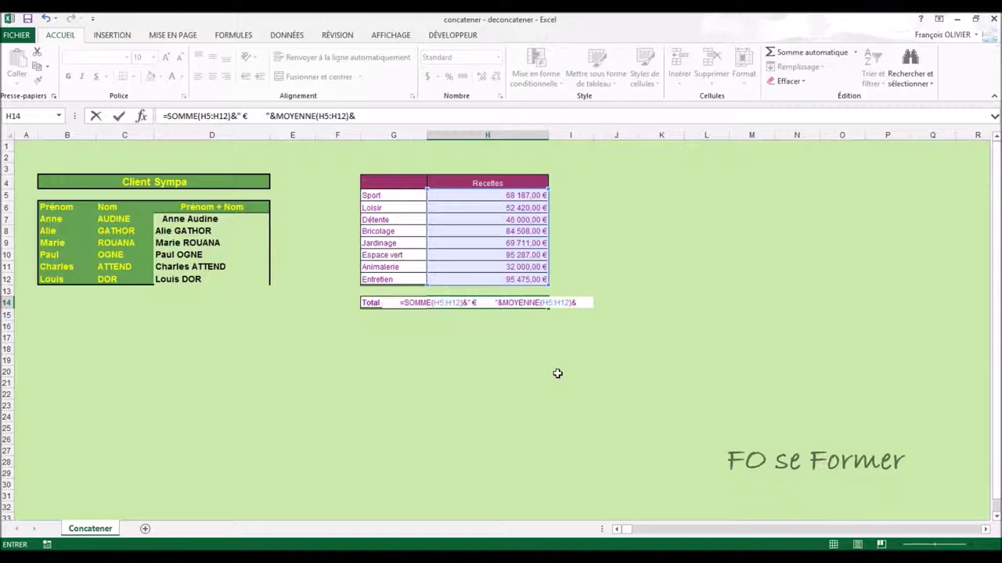
pyautogui.write('"')
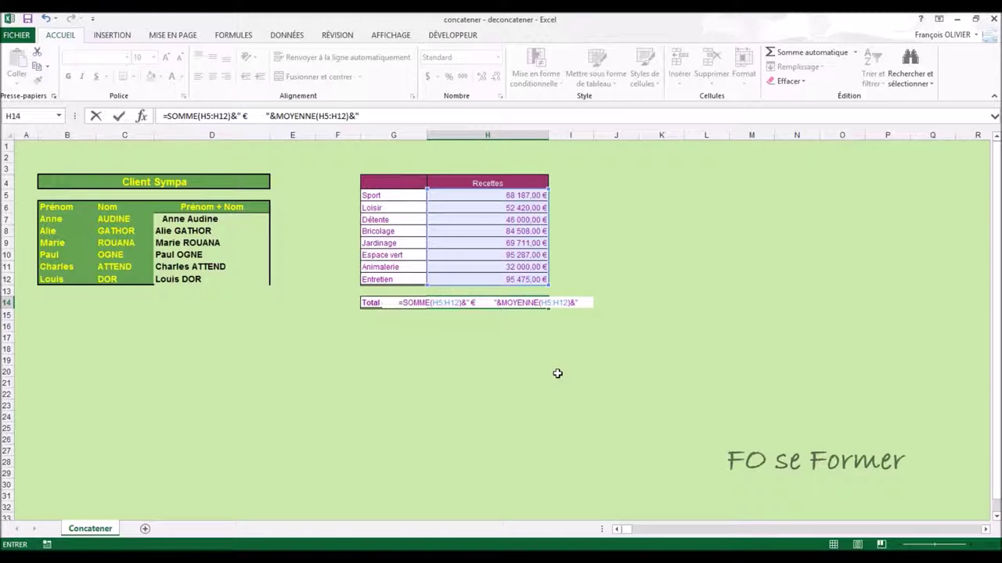
pyautogui.write(' €')
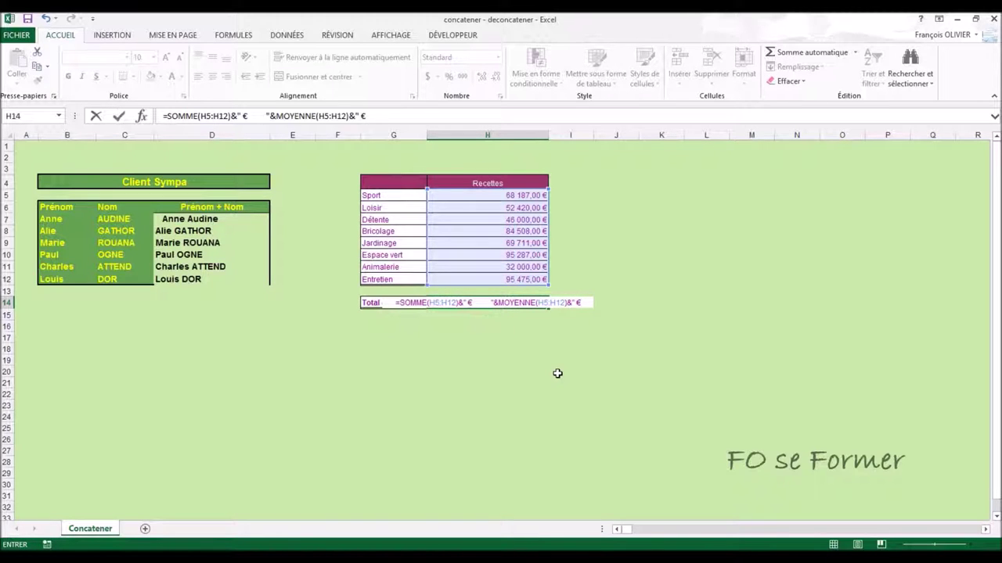
pyautogui.write('"')
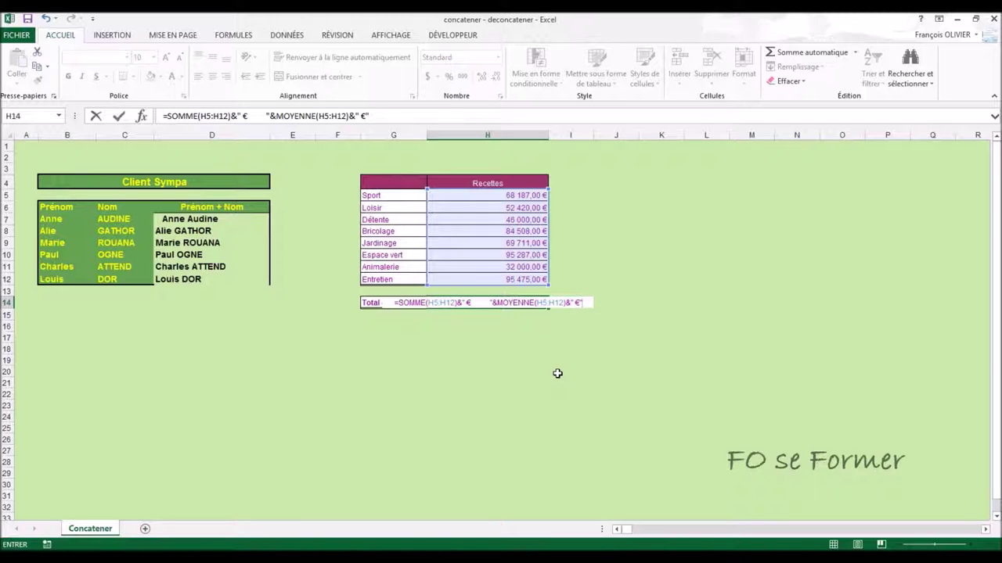
pyautogui.press('Return')
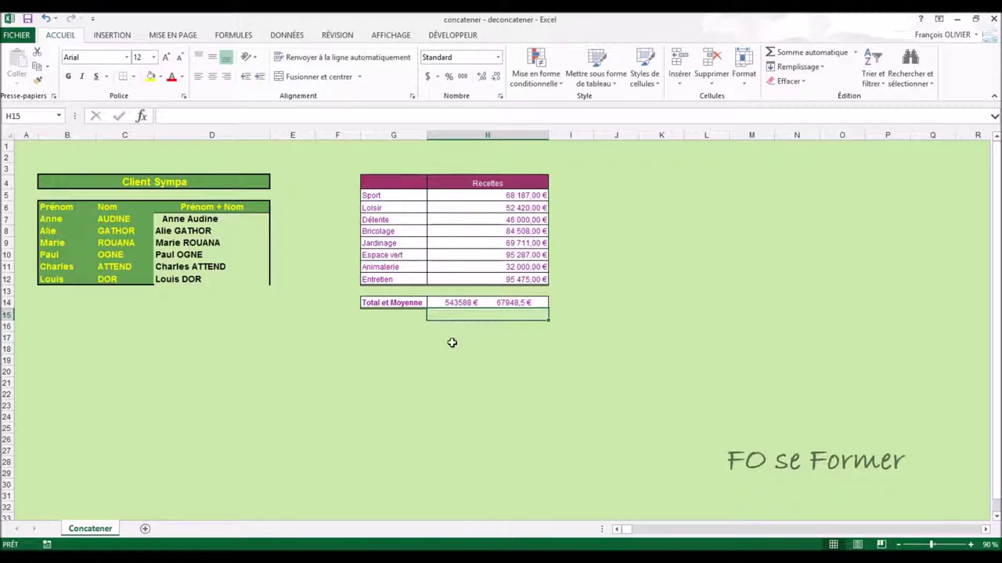